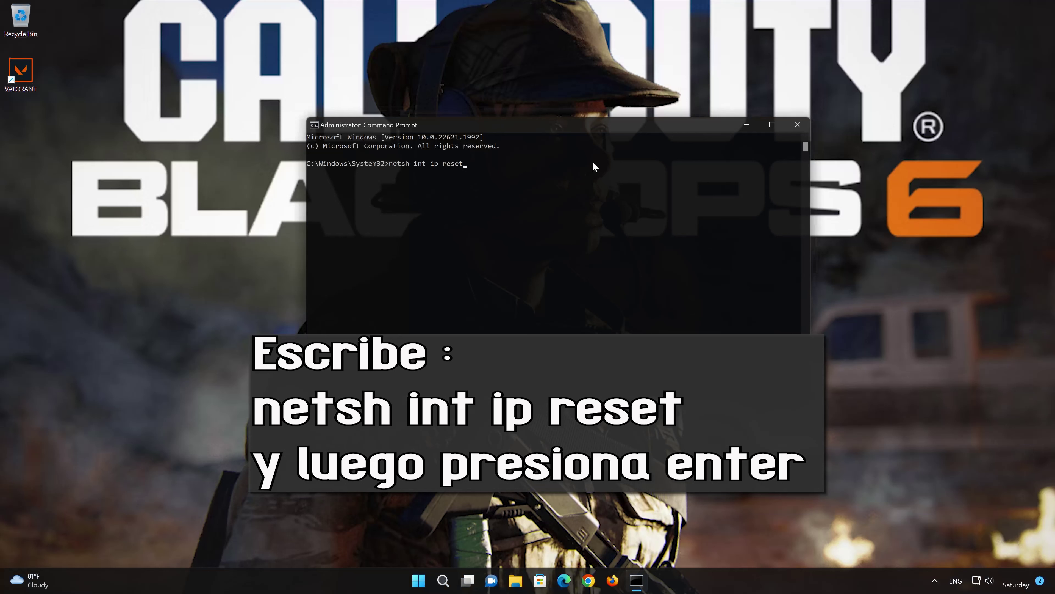
# Reset the TCP/IP stack with netsh int ip reset and the Winsock catalog with netsh winsock reset.
pyautogui.press('Return')
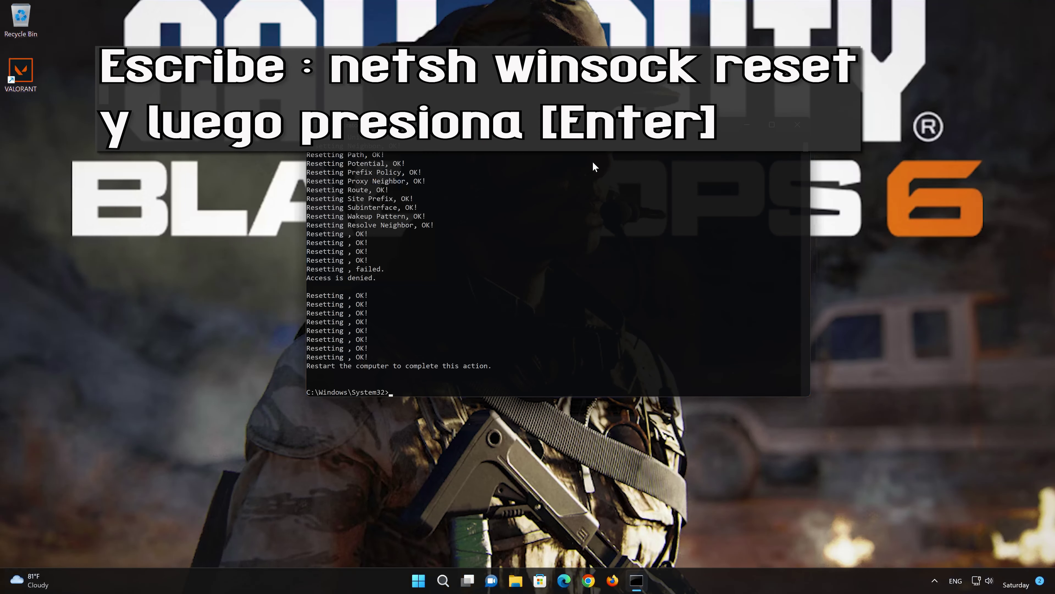
pyautogui.write('netsh winsock reset')
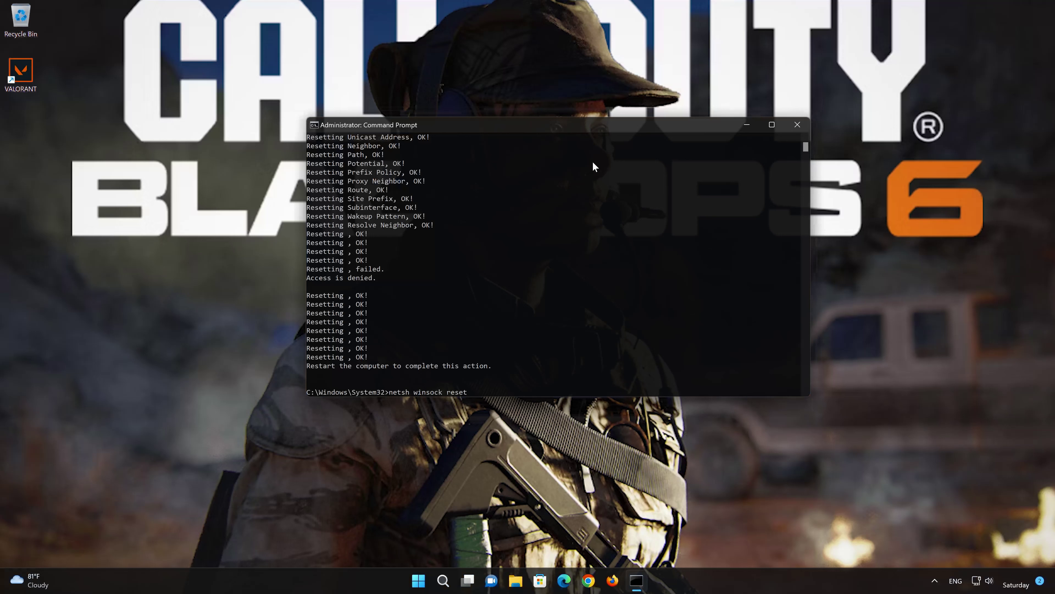
pyautogui.press('Return')
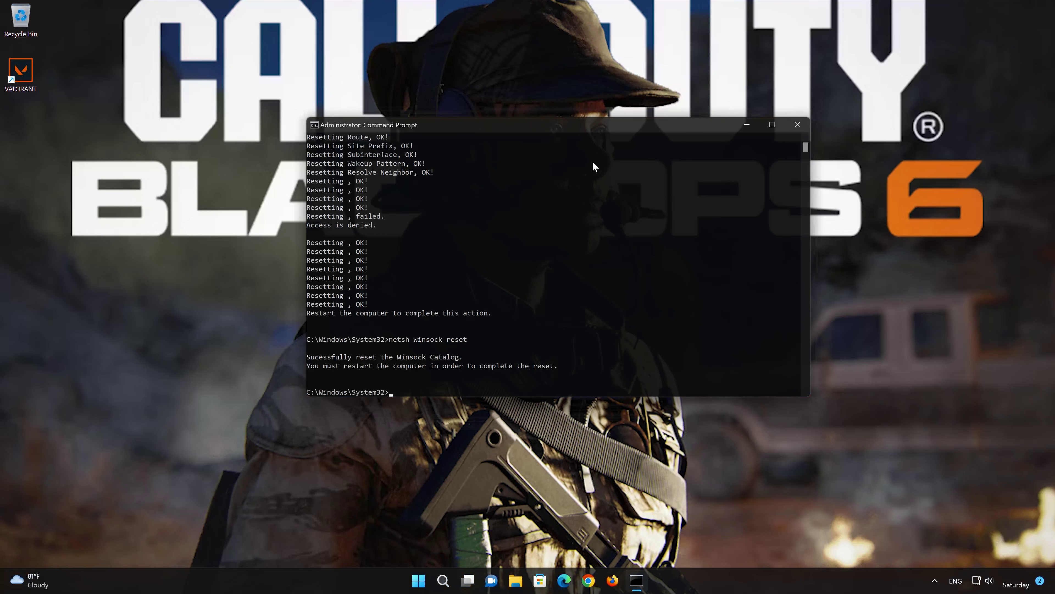
# Flush the DNS resolver cache with ipconfig /flushdns and exit the Command Prompt.
pyautogui.write('ipconfig')
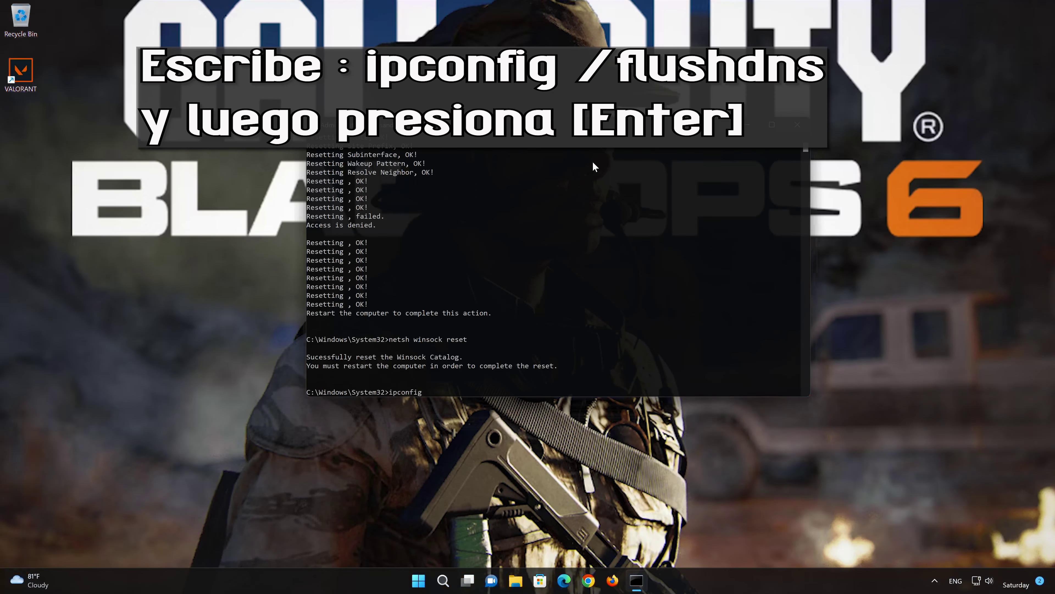
pyautogui.write(' /flushdns')
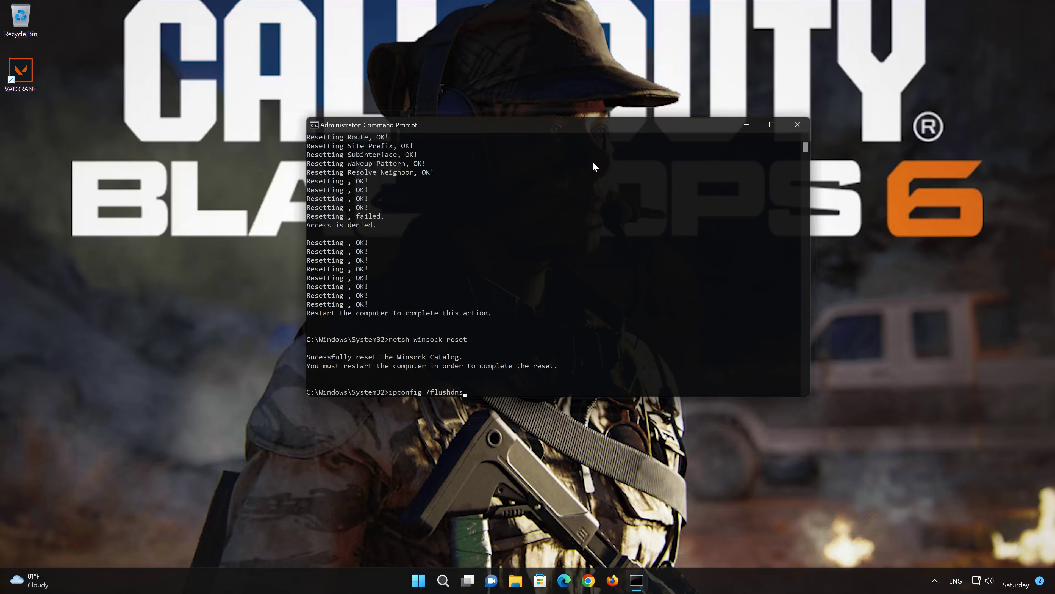
pyautogui.press('Return')
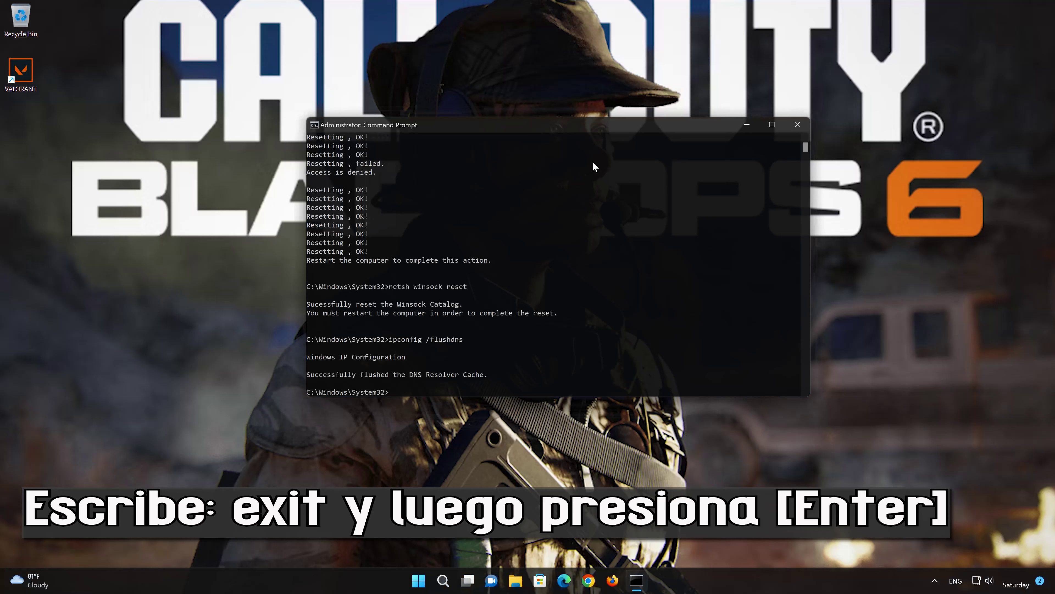
pyautogui.write('exit')
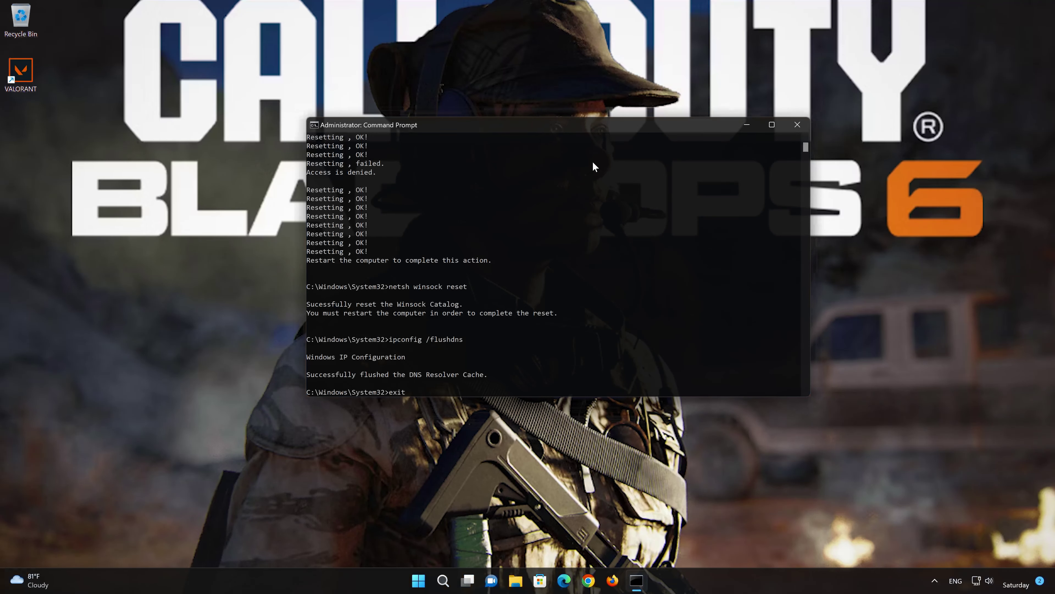
pyautogui.press('Return')
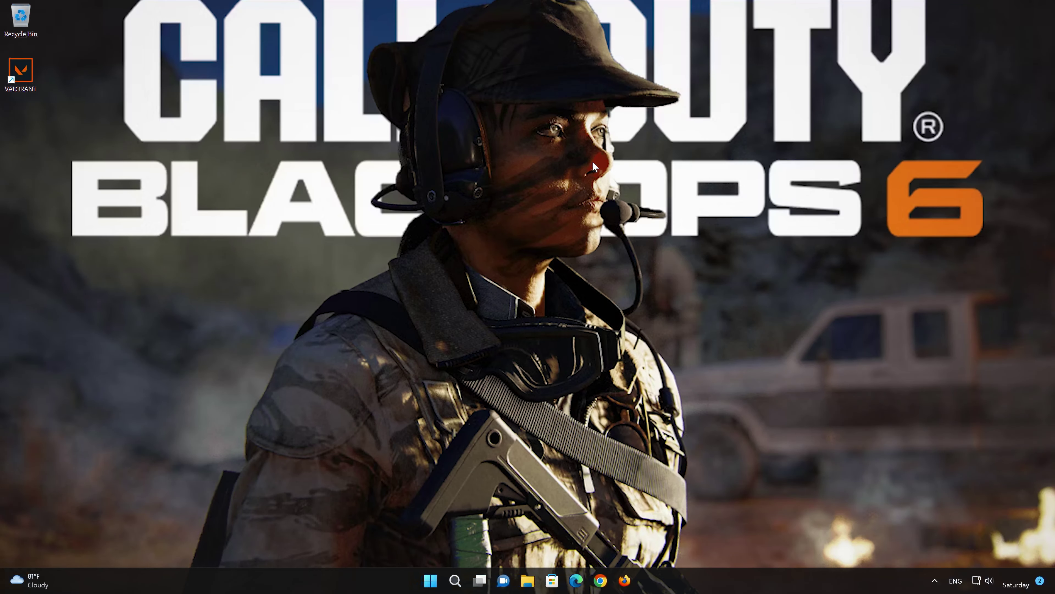
# Restart the computer to apply the network resets.
pyautogui.click(431, 580)
pyautogui.click(664, 543)
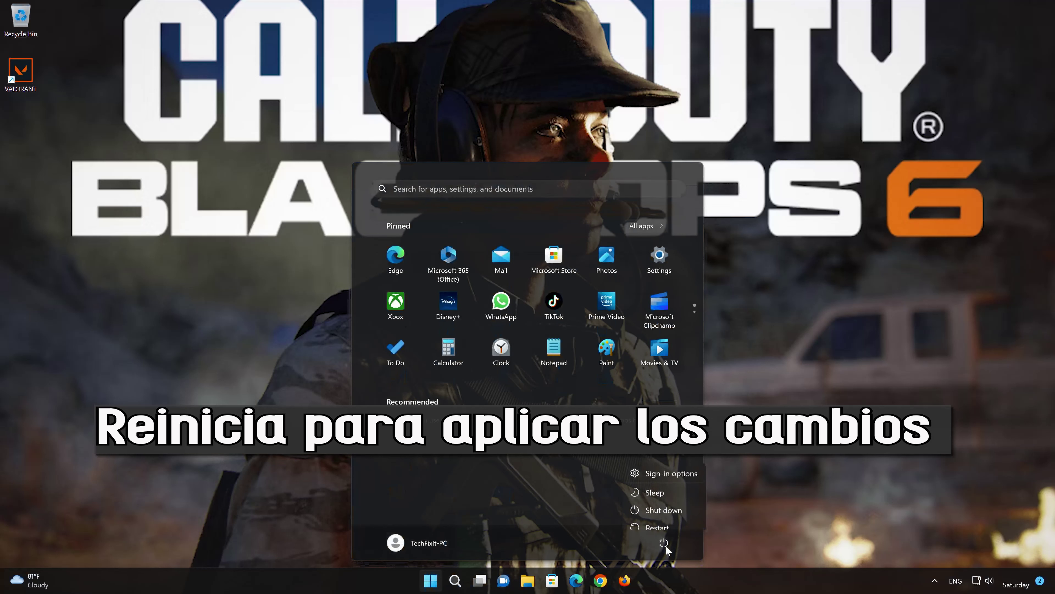
pyautogui.click(663, 518)
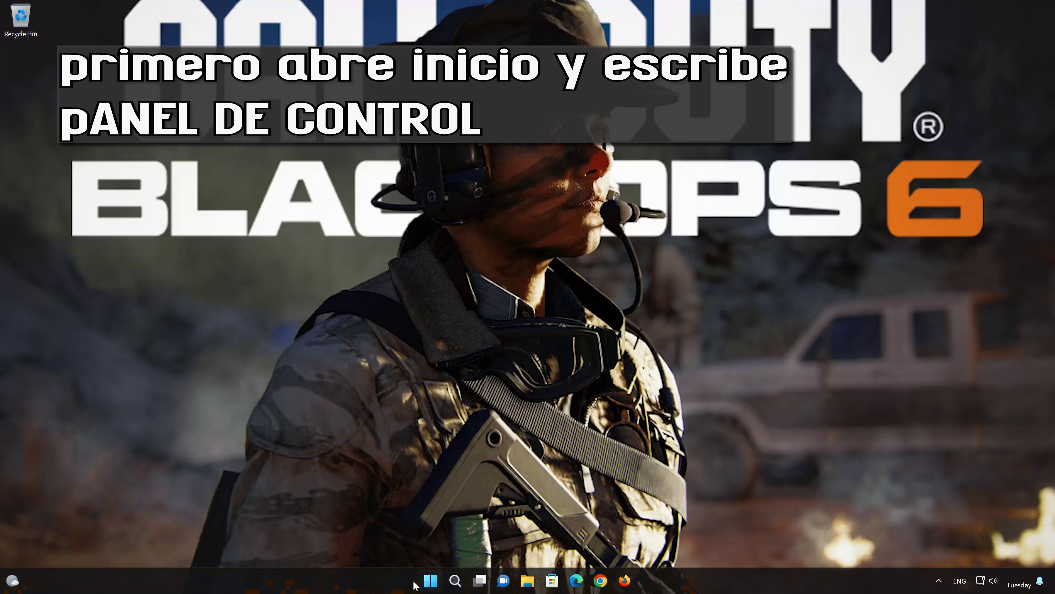
# Find and open Control Panel, and go to the Network and Sharing Center under Network and Internet.
pyautogui.click(422, 581)
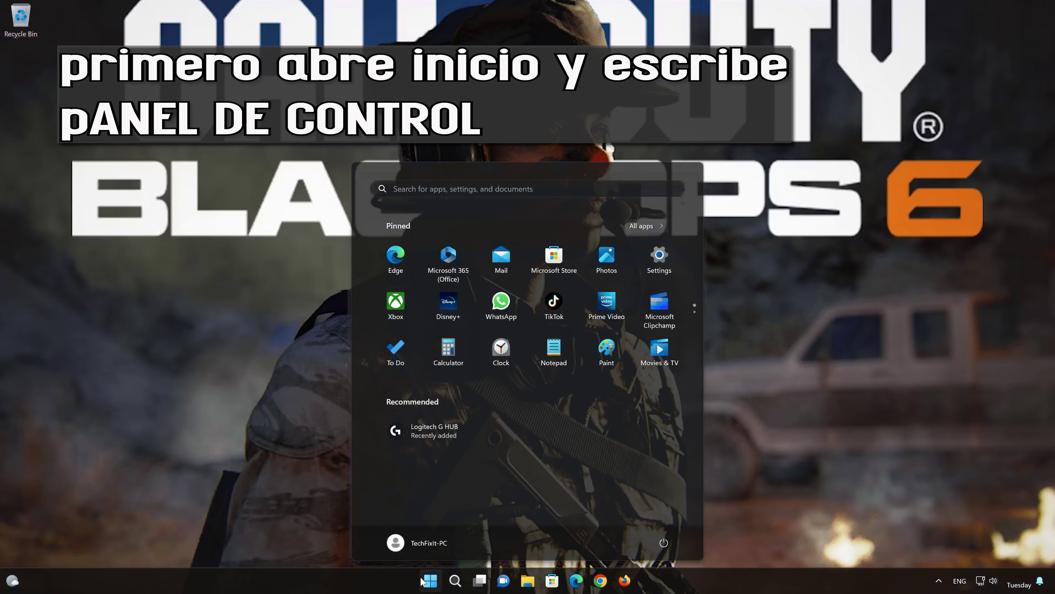
pyautogui.write('co')
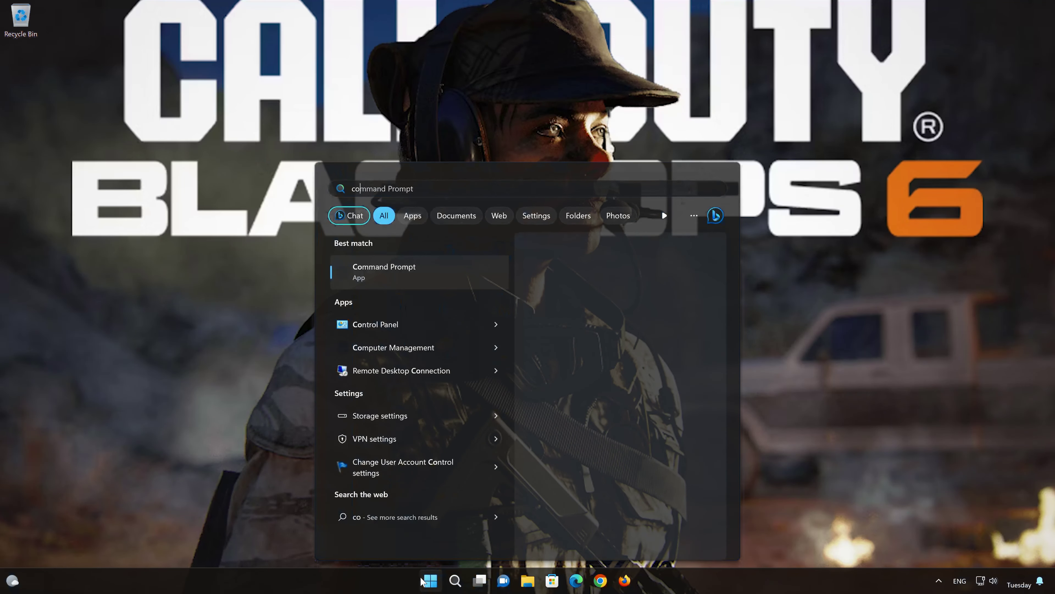
pyautogui.write('ntrrol pa')
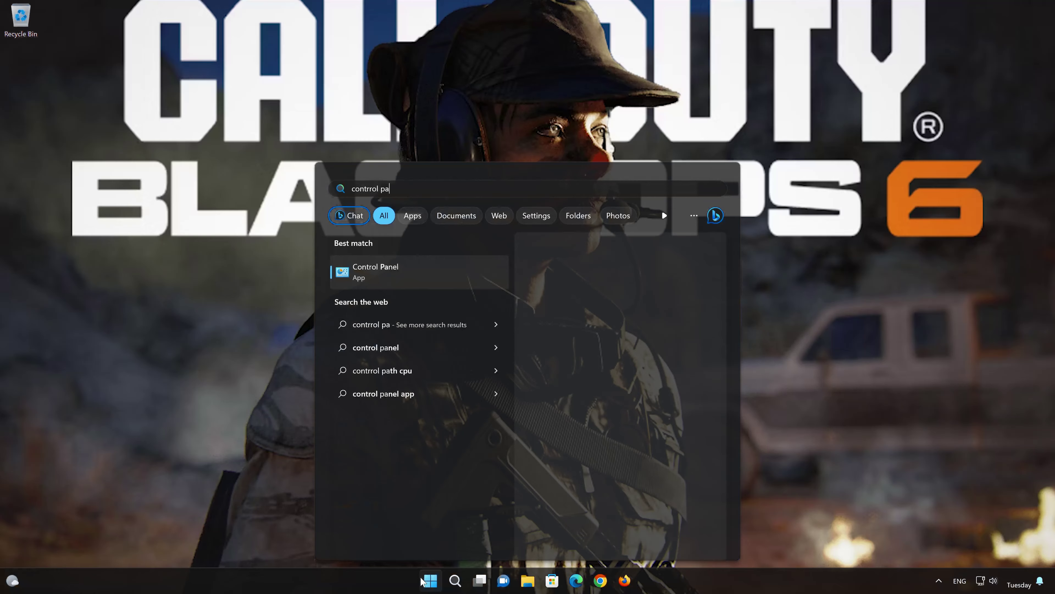
pyautogui.write('nel')
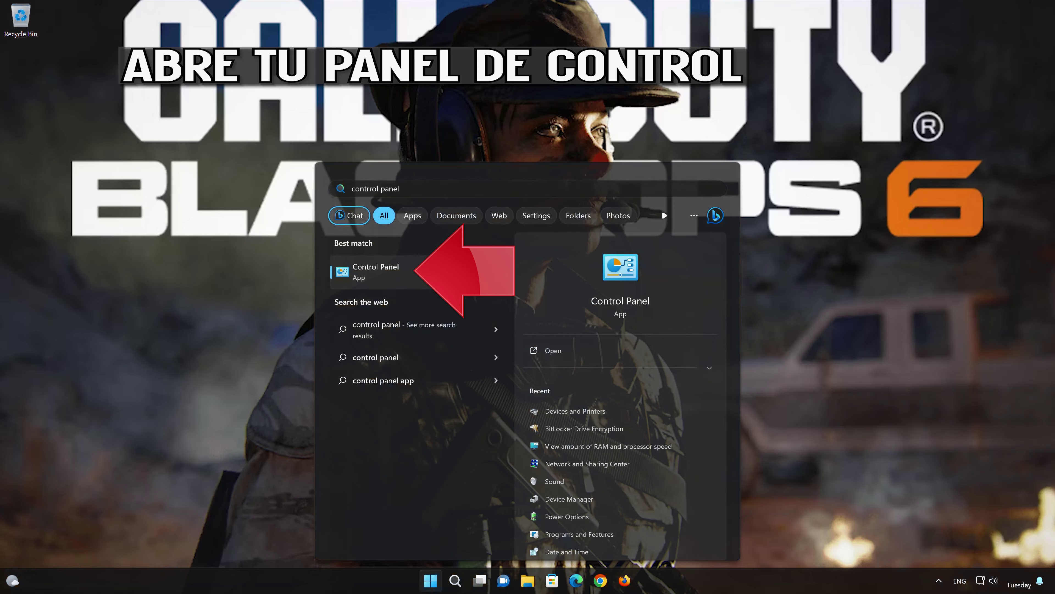
pyautogui.click(422, 282)
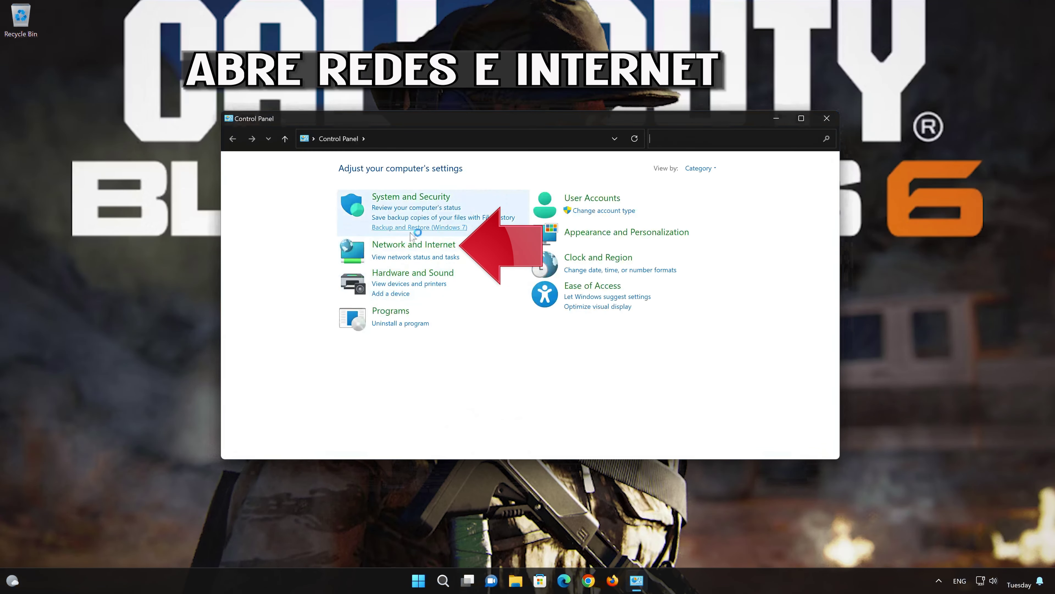
pyautogui.click(413, 249)
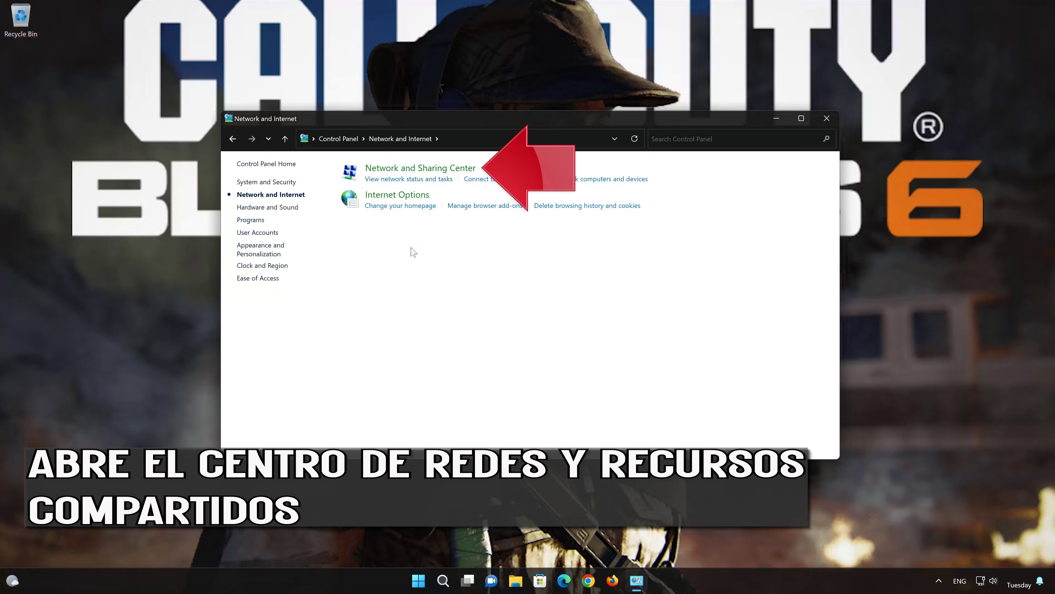
pyautogui.click(406, 168)
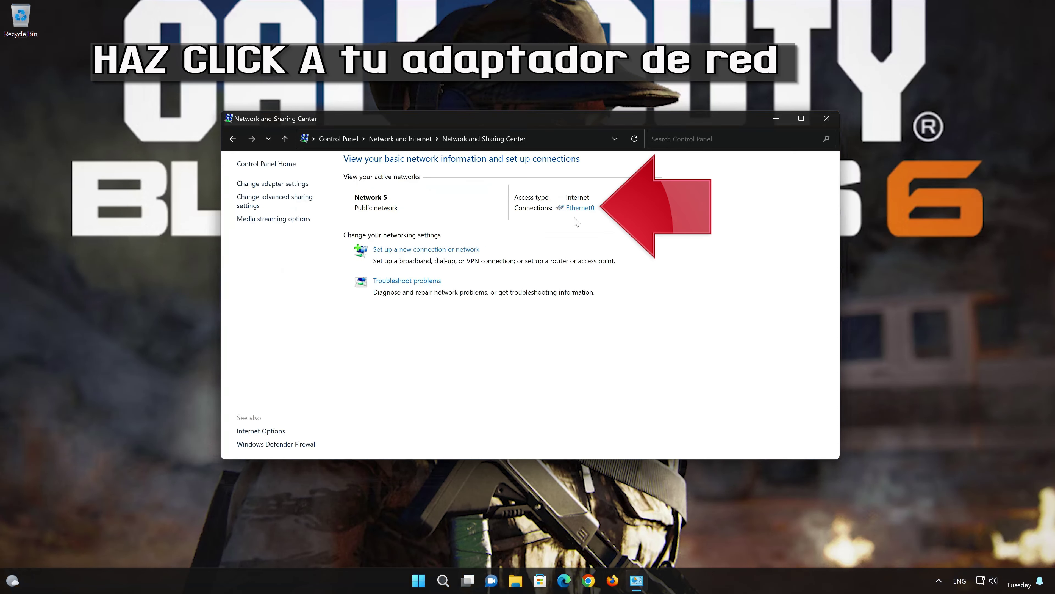
# Open the Internet Protocol Version 4 (TCP/IPv4) properties of the Ethernet0 connection.
pyautogui.click(580, 208)
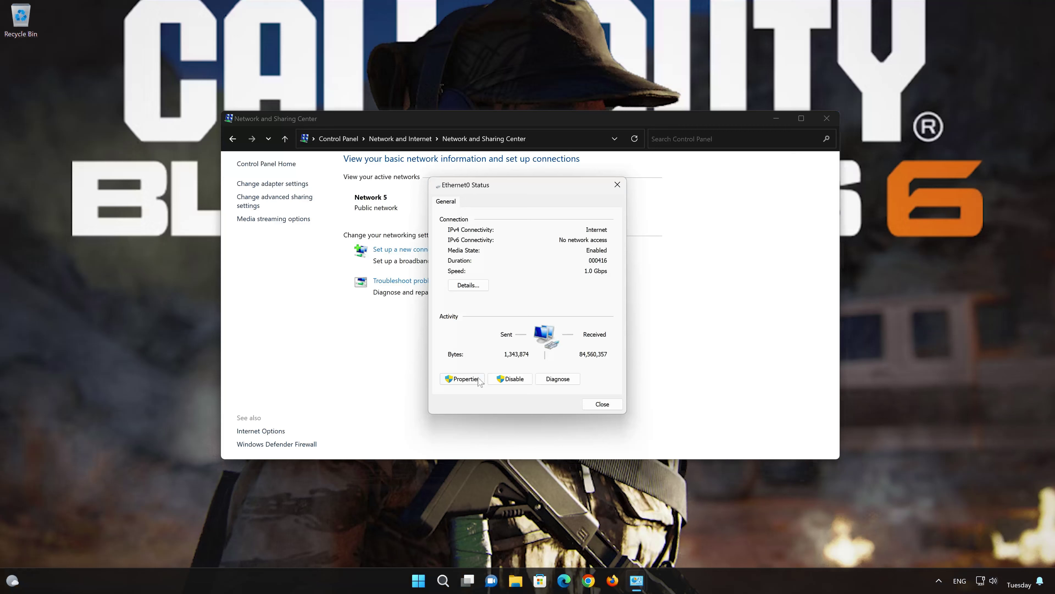
pyautogui.click(464, 379)
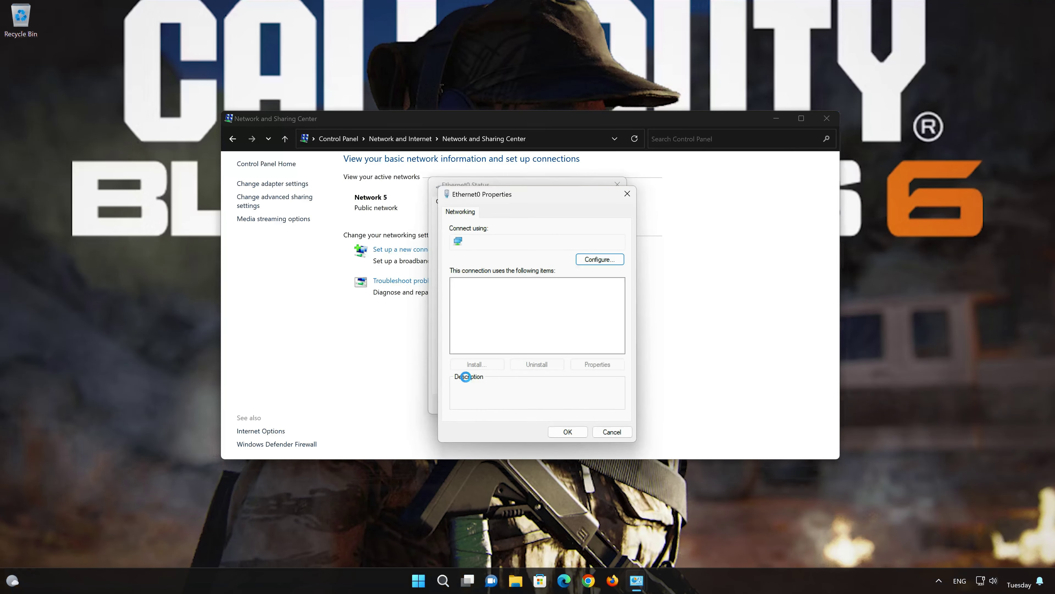
pyautogui.click(545, 312)
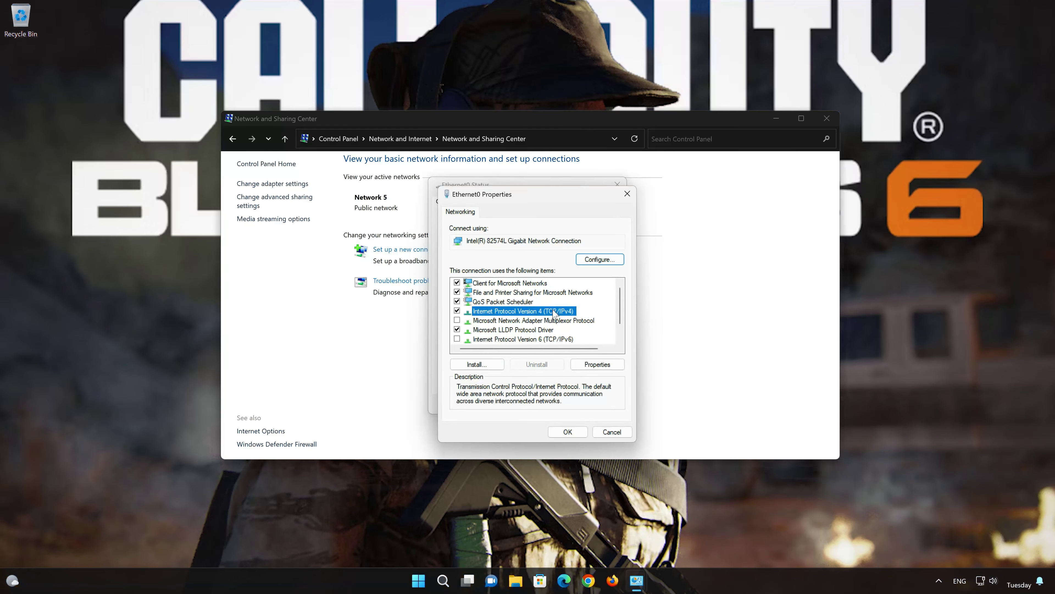
pyautogui.click(595, 368)
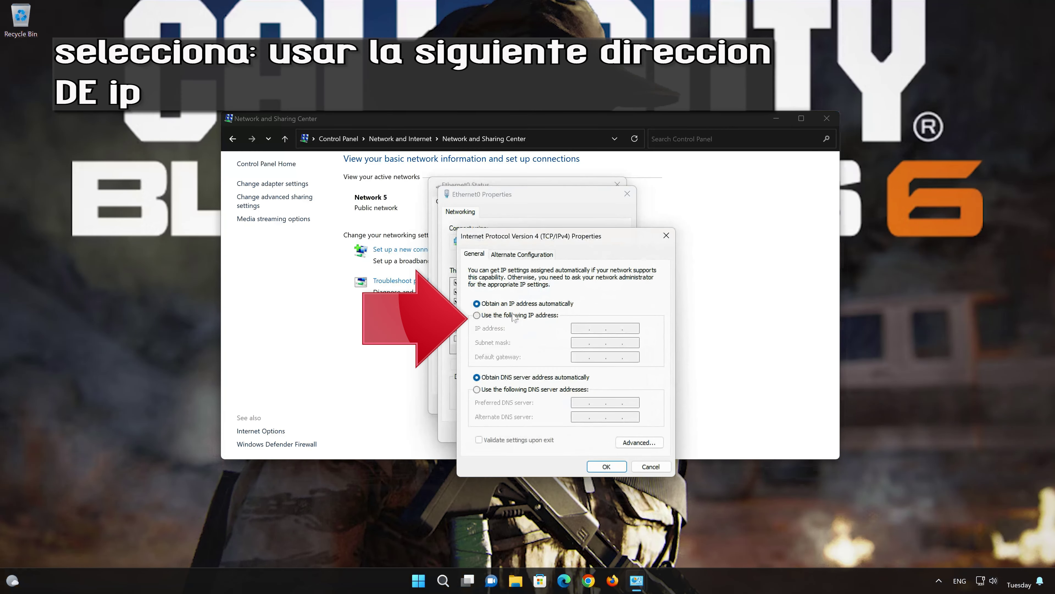
# Assign the static IP address 192.168.1.67 with subnet mask 255.255.255.0 and default gateway 192.168.1.1.
pyautogui.click(478, 316)
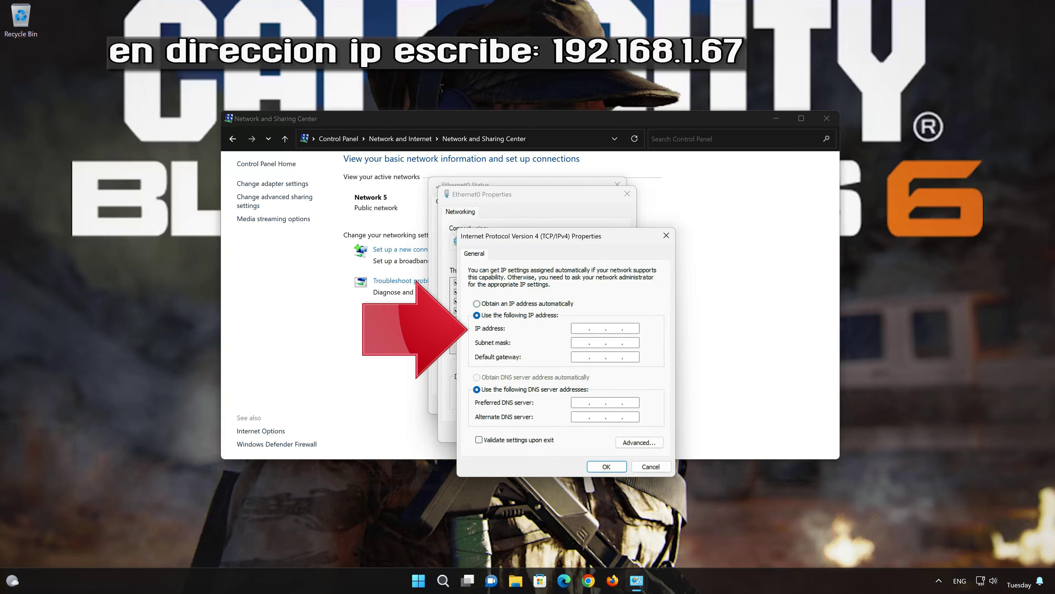
pyautogui.write('192 . ')
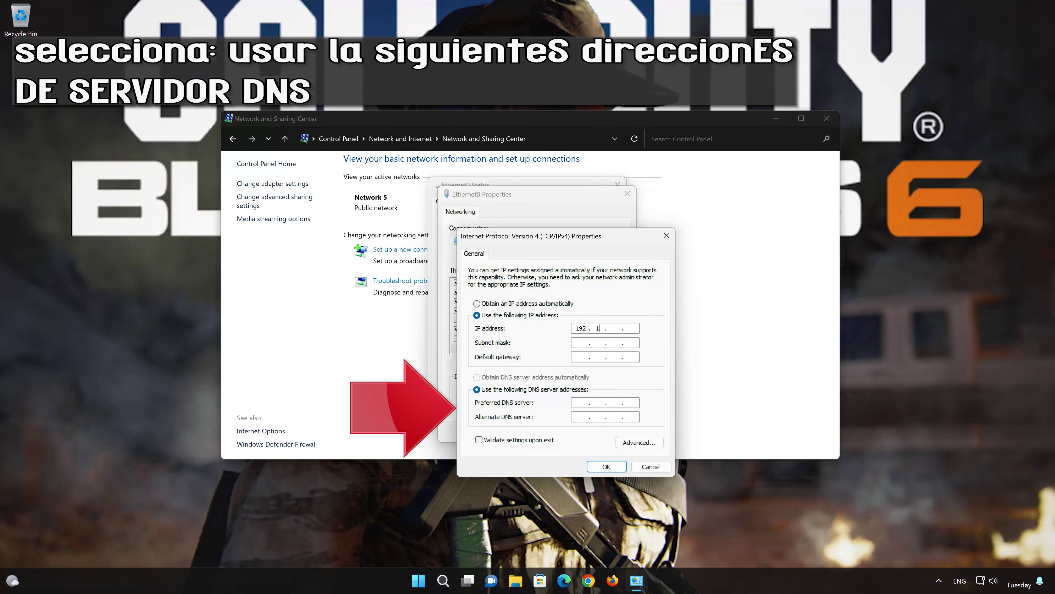
pyautogui.write('168 . 1 . 67')
pyautogui.press('Tab')
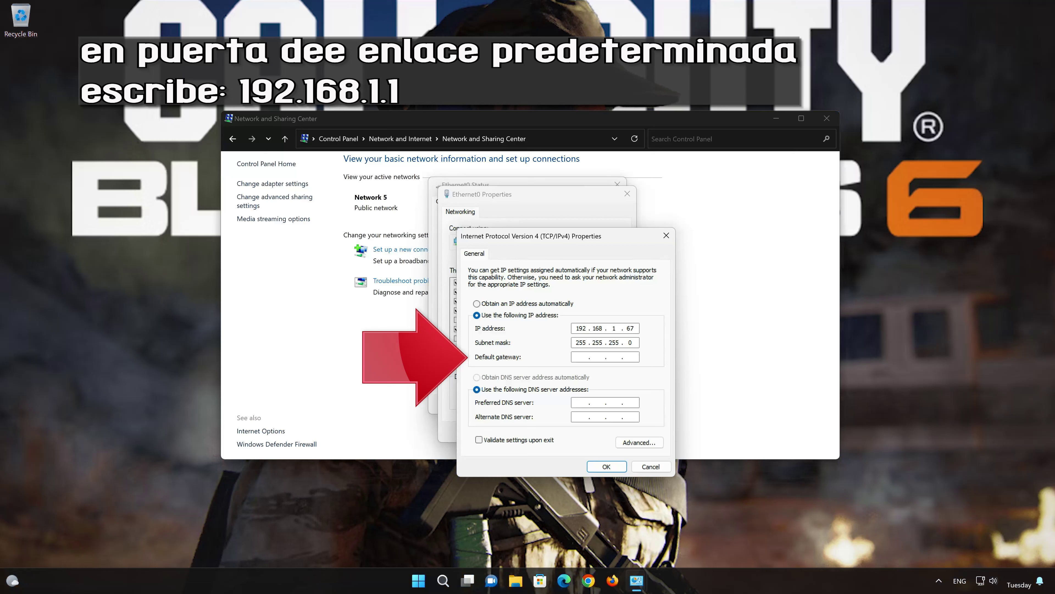
pyautogui.write('92 . 168 . 1 . 1')
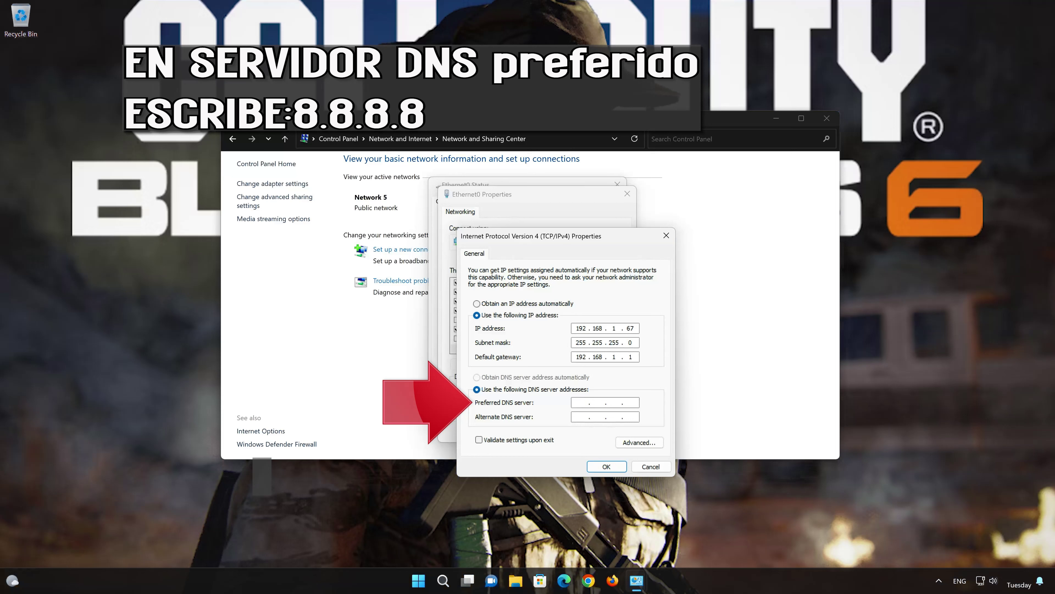
# Set the preferred DNS server to 8.8.8.8 and the alternate to 8.8.4.4, and accept the IPv4 settings.
pyautogui.write('8.8.8')
pyautogui.write('8')
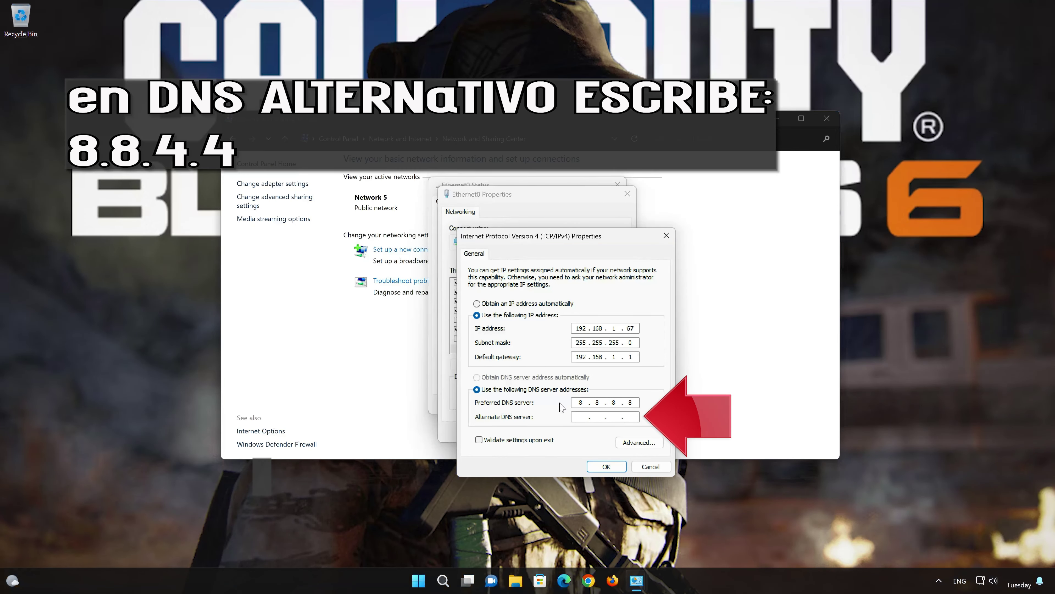
pyautogui.press('Tab')
pyautogui.write('8.')
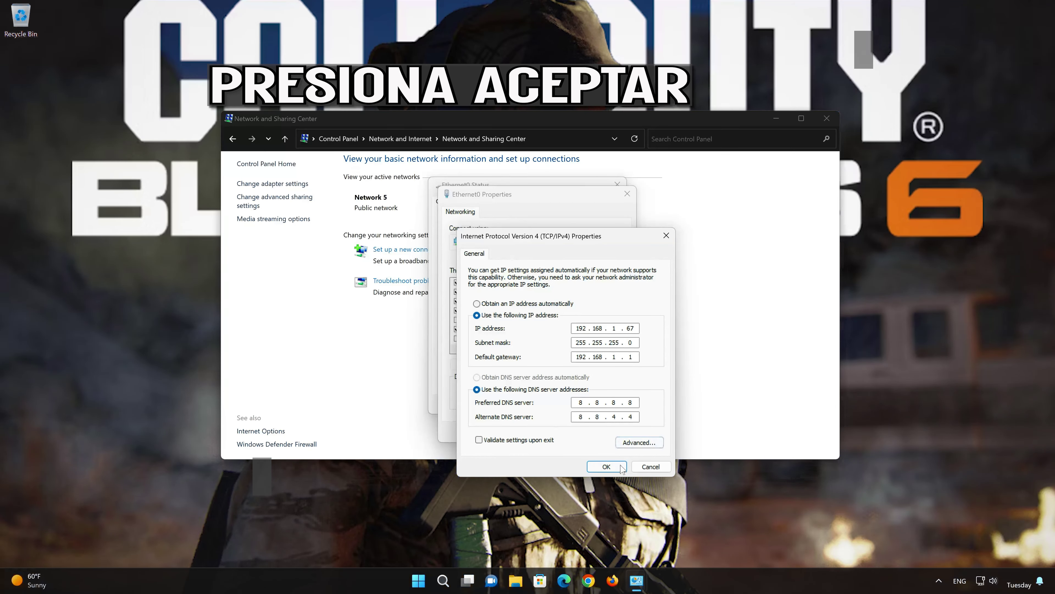
pyautogui.click(606, 466)
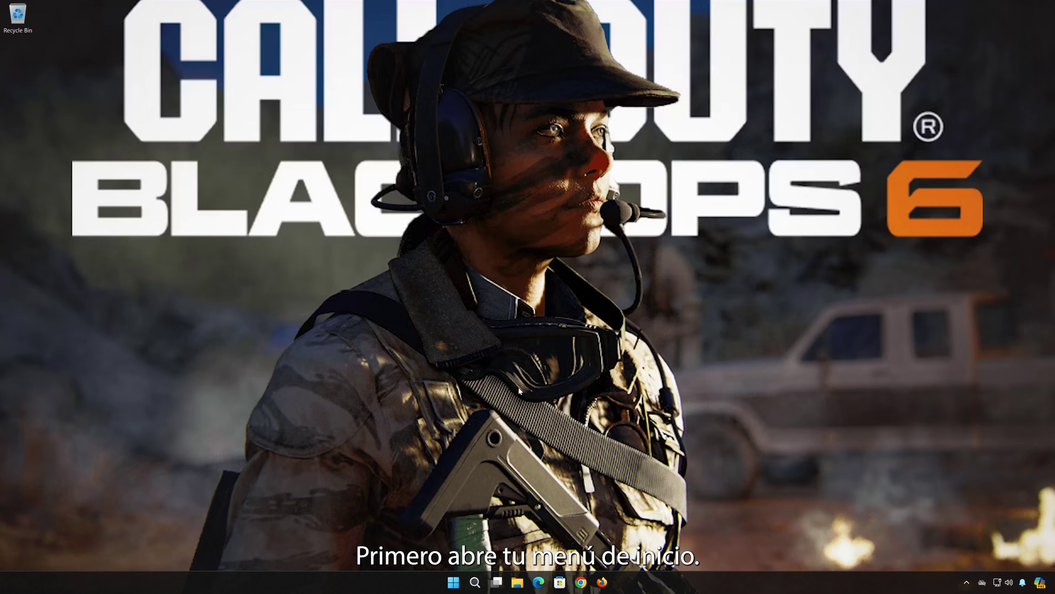
# Open Windows Settings and go through Privacy & security and Windows Security to Firewall & network protection.
pyautogui.click(453, 582)
pyautogui.click(644, 310)
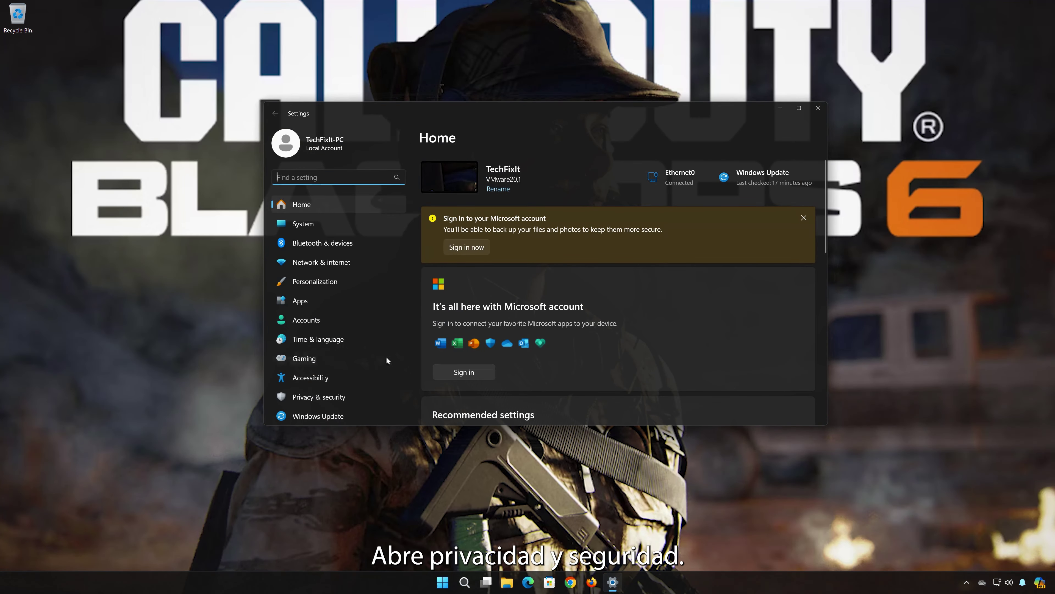
pyautogui.click(341, 395)
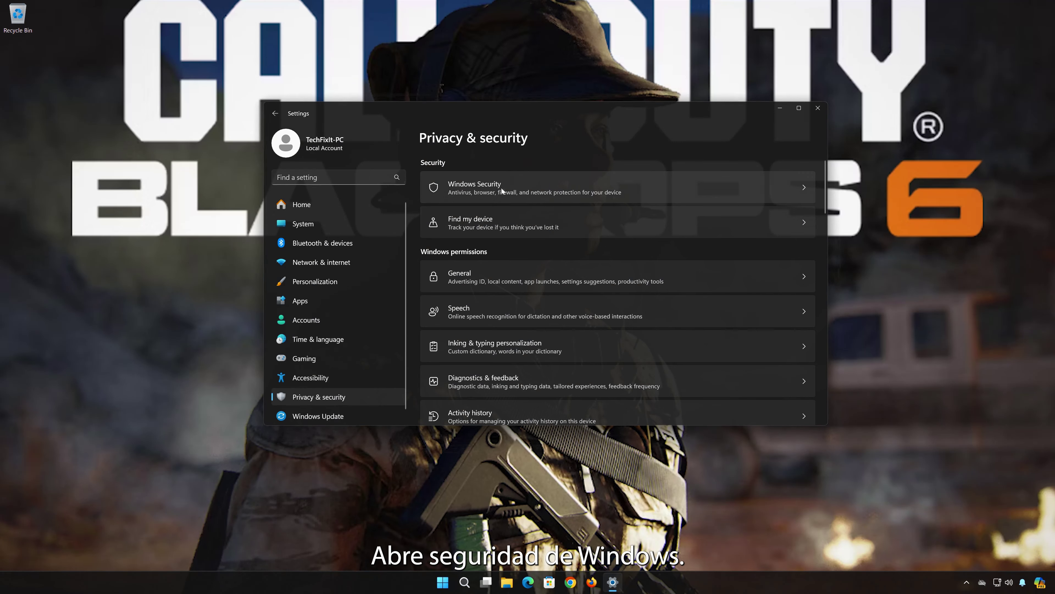
pyautogui.click(515, 192)
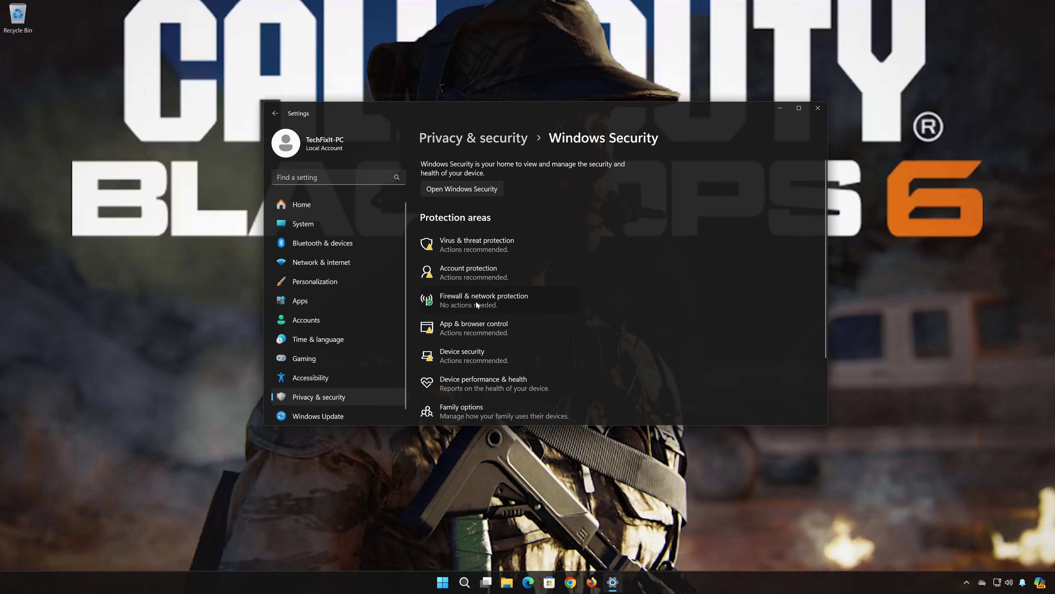
pyautogui.click(484, 303)
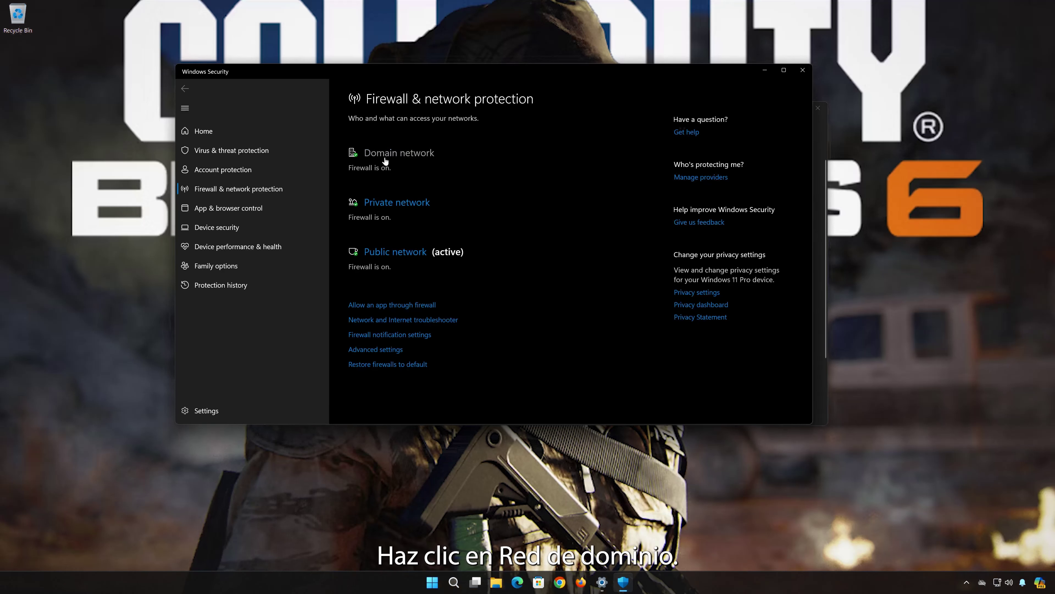
# Turn off Microsoft Defender Firewall for the domain network and allow Windows Security to make the change.
pyautogui.click(411, 157)
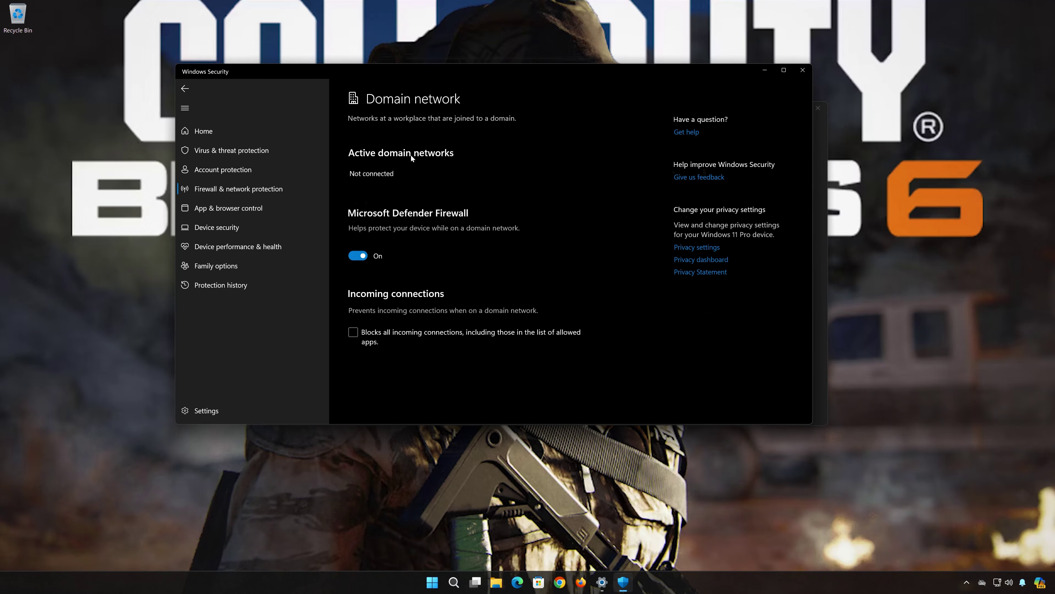
pyautogui.click(356, 256)
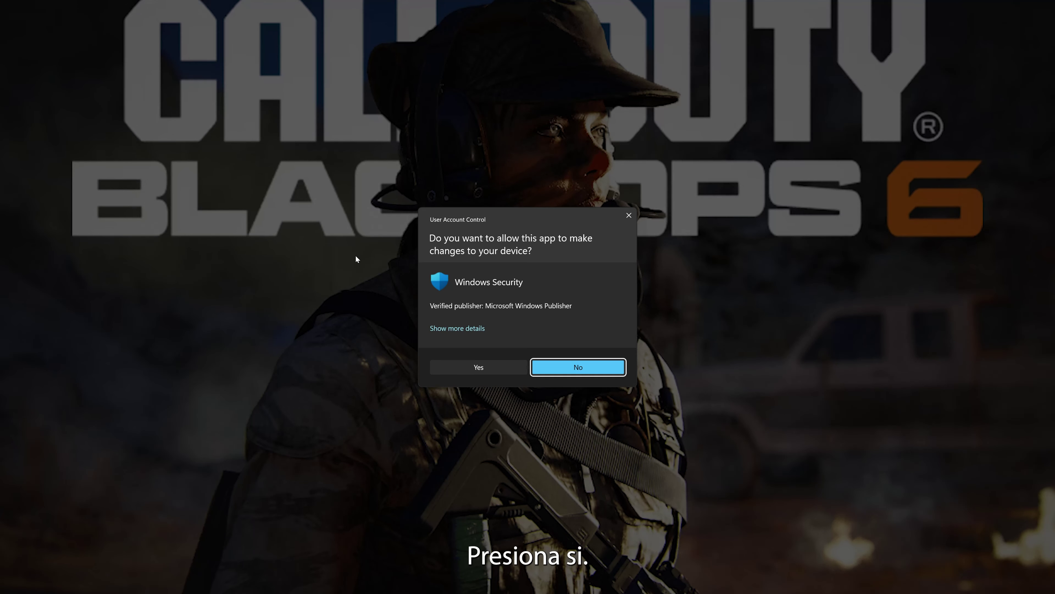
pyautogui.click(486, 366)
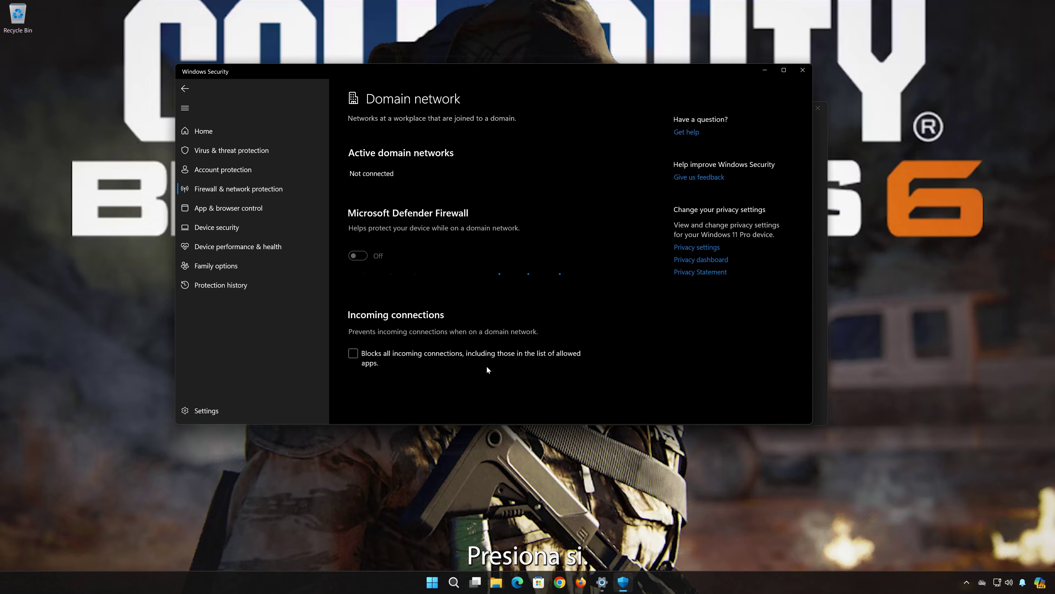
# Turn off Microsoft Defender Firewall for the private network and allow Windows Security to make the change.
pyautogui.click(185, 89)
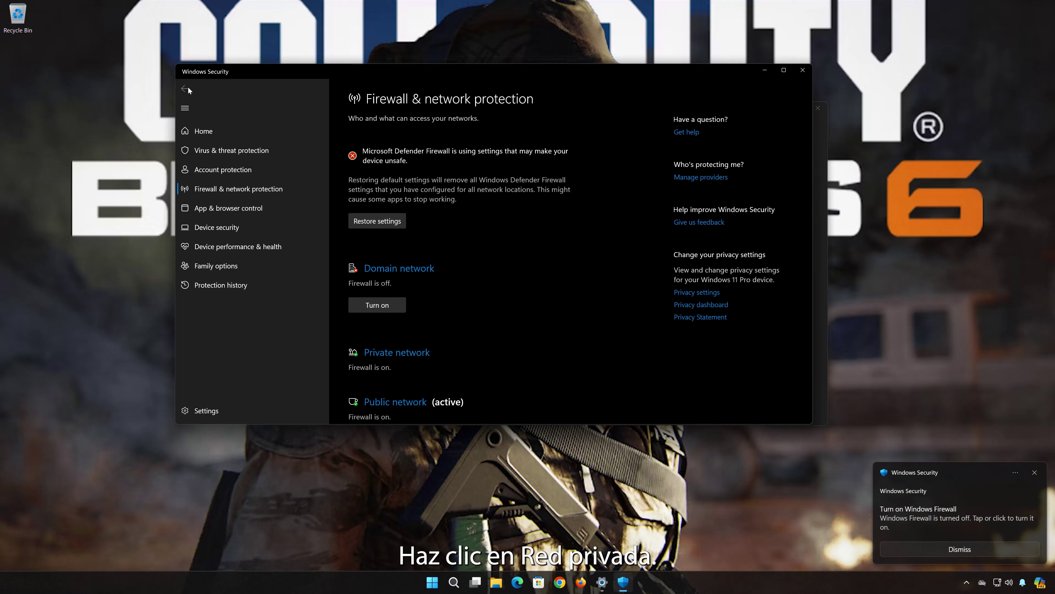
pyautogui.click(403, 353)
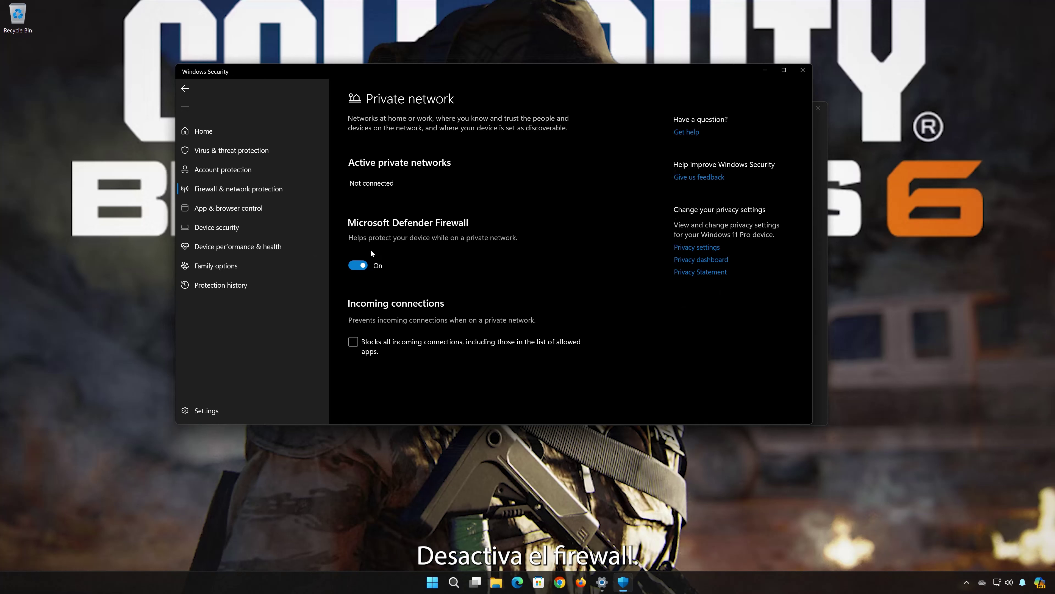
pyautogui.click(358, 265)
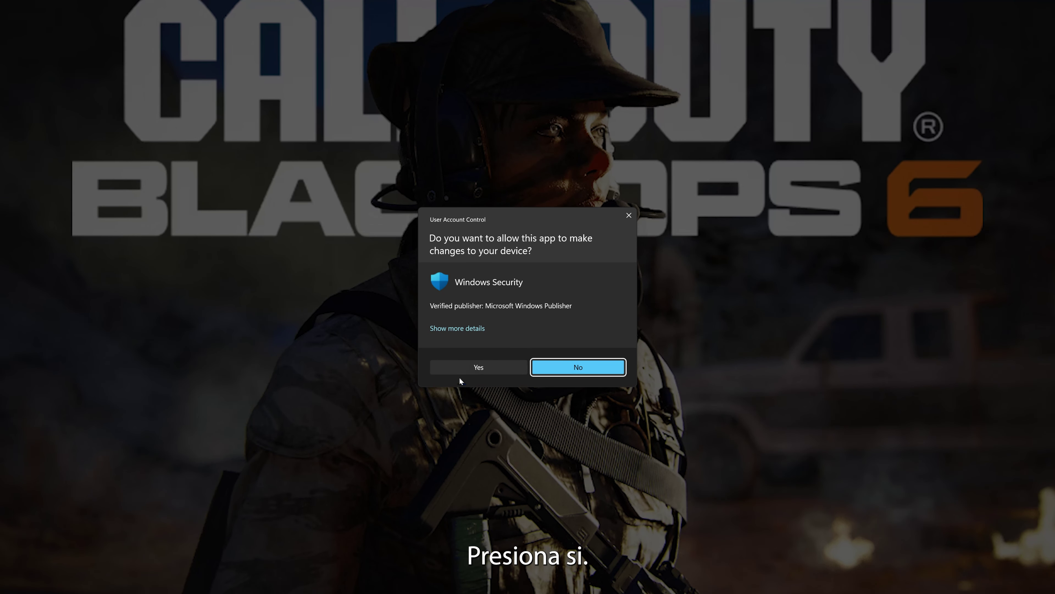
pyautogui.click(480, 366)
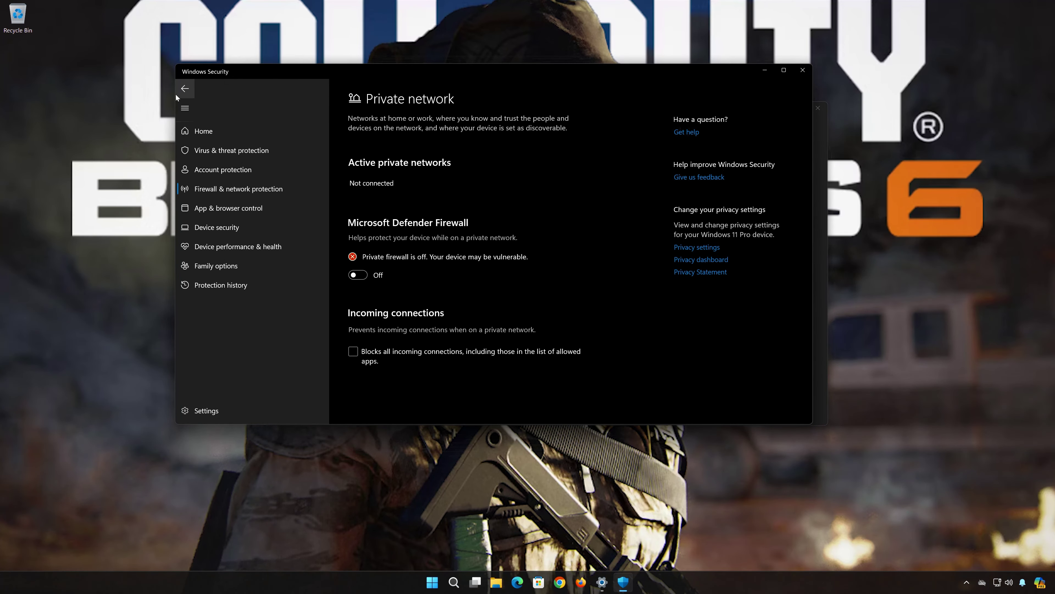
# Turn off Microsoft Defender Firewall for the active public network and allow Windows Security to make the change.
pyautogui.click(186, 89)
pyautogui.scroll(-4, 480, 304)
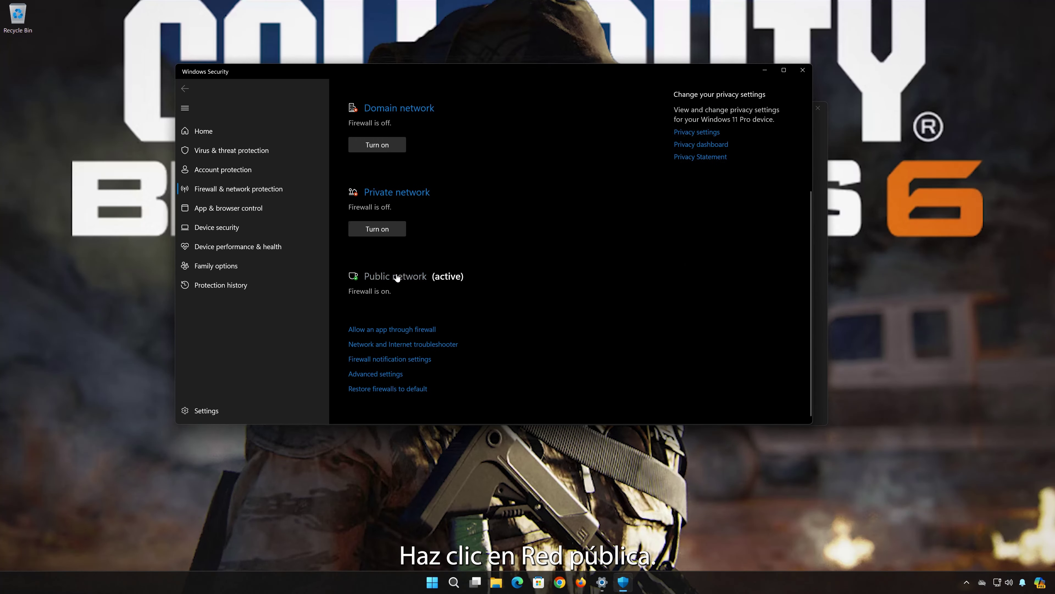
pyautogui.click(397, 277)
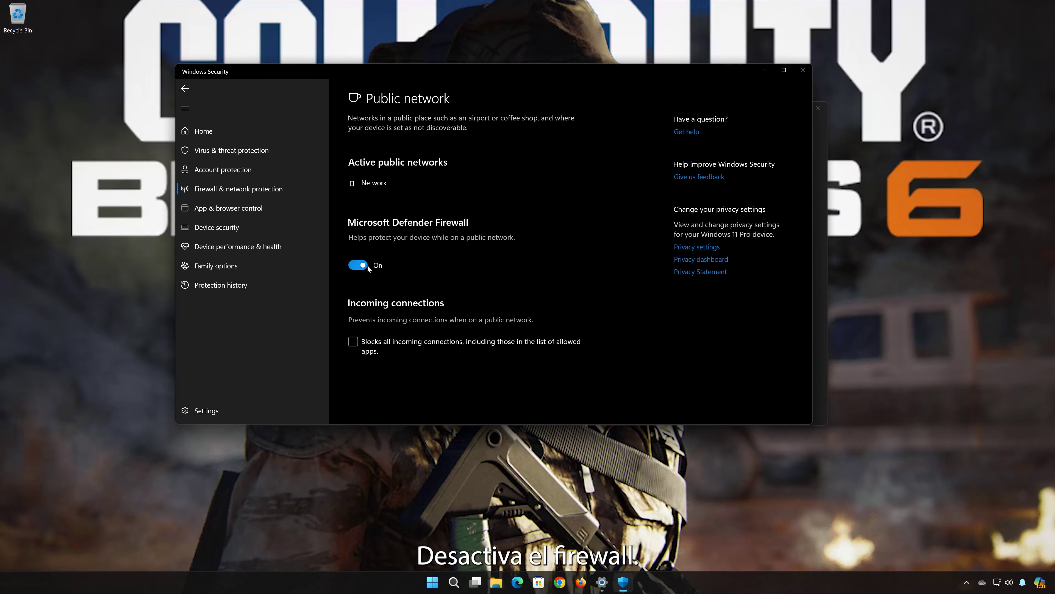
pyautogui.click(358, 265)
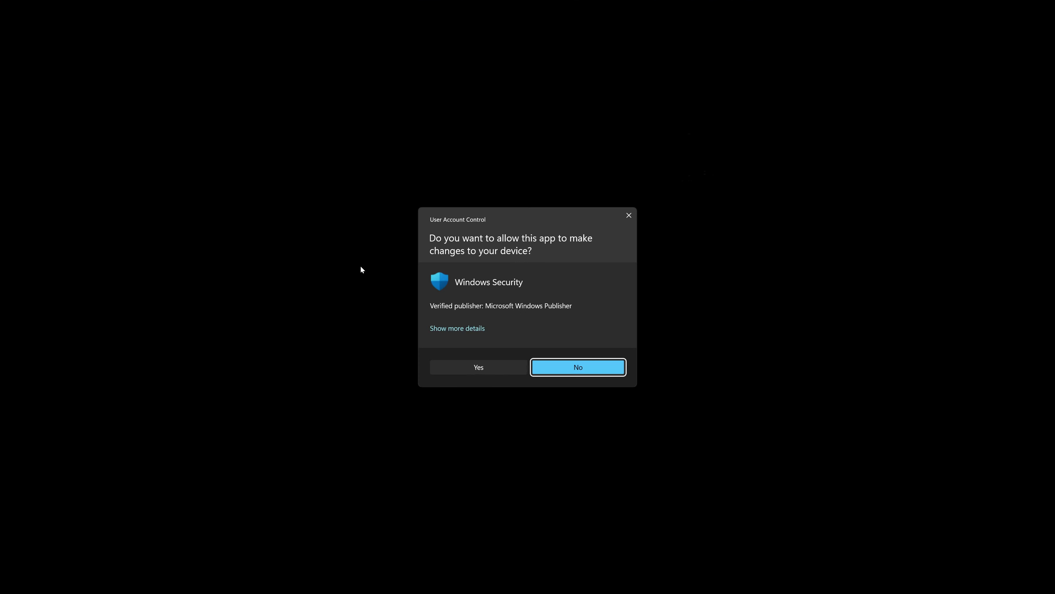
pyautogui.click(490, 366)
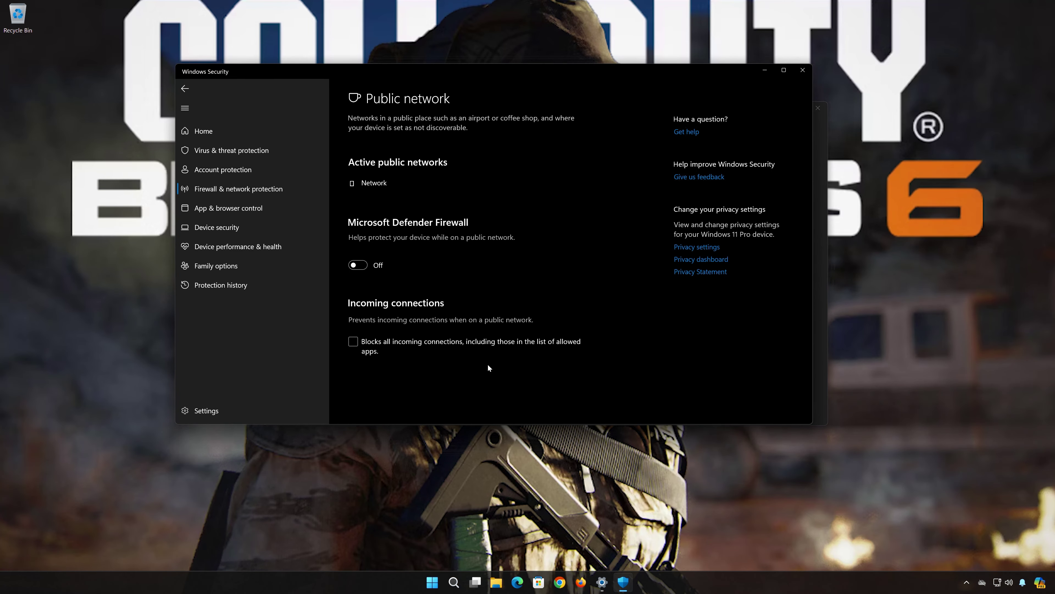
# Return to the firewall overview and restore the default firewall settings, allowing Windows Security to make the change.
pyautogui.click(185, 89)
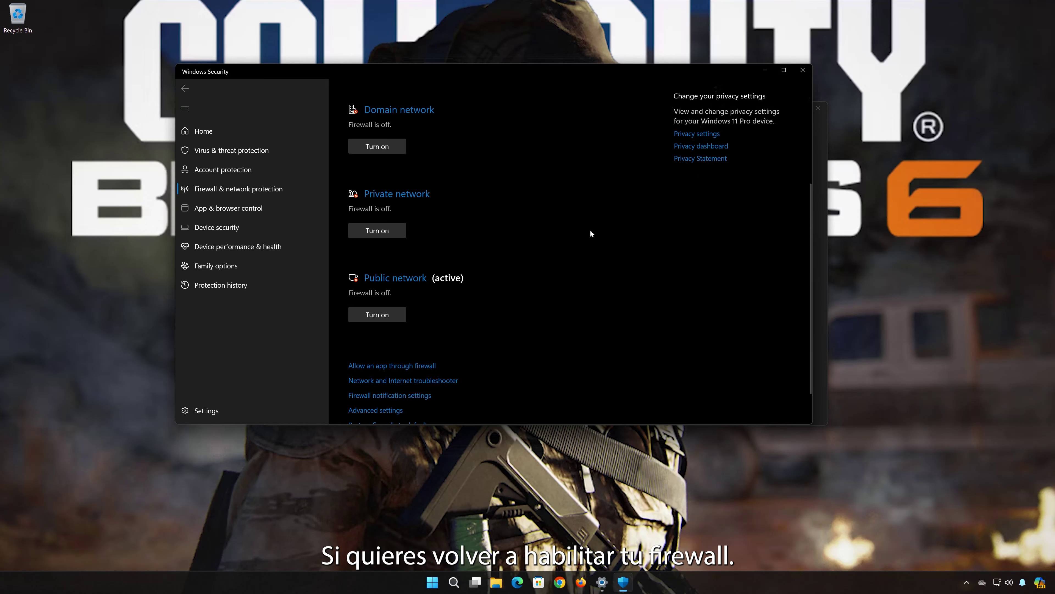
pyautogui.scroll(4, 592, 234)
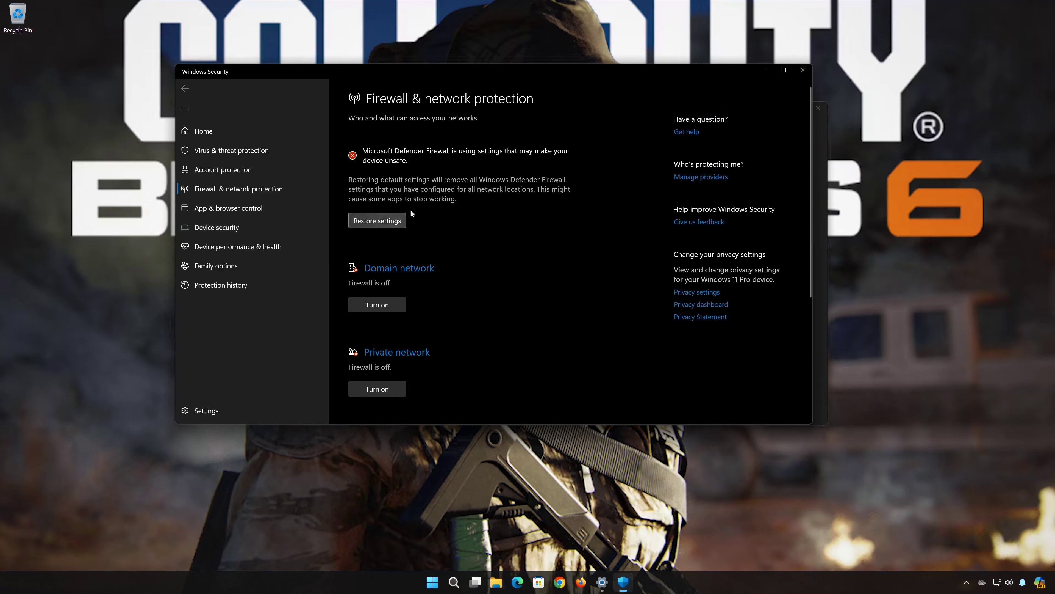
pyautogui.click(375, 226)
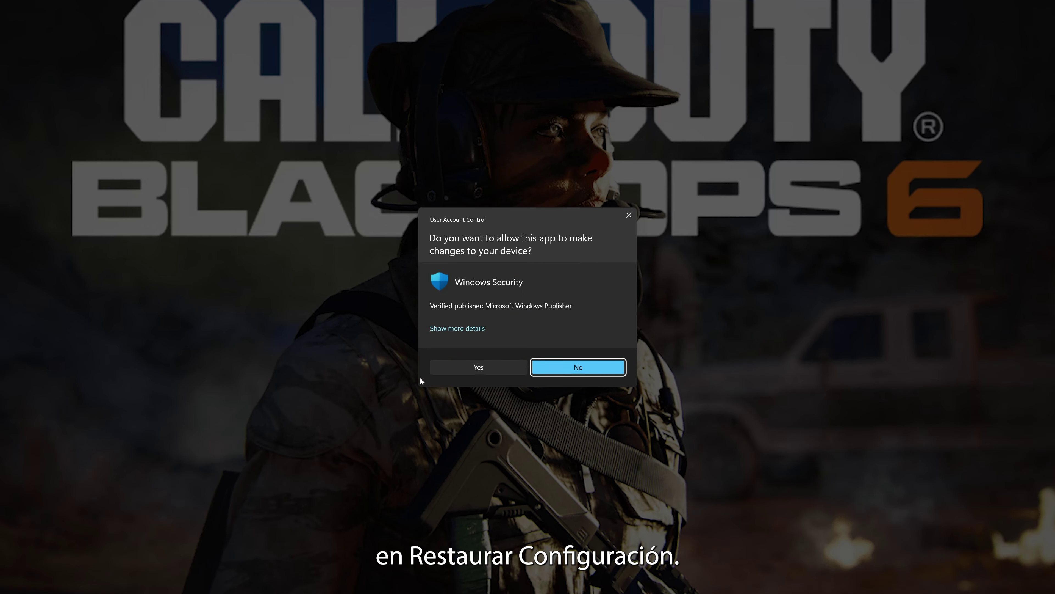
pyautogui.click(488, 367)
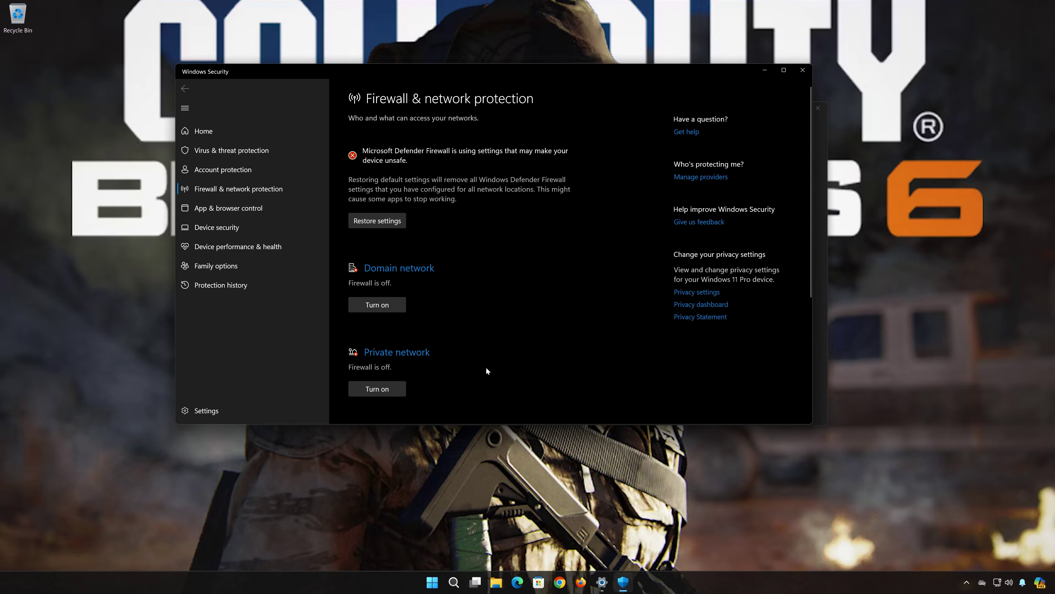